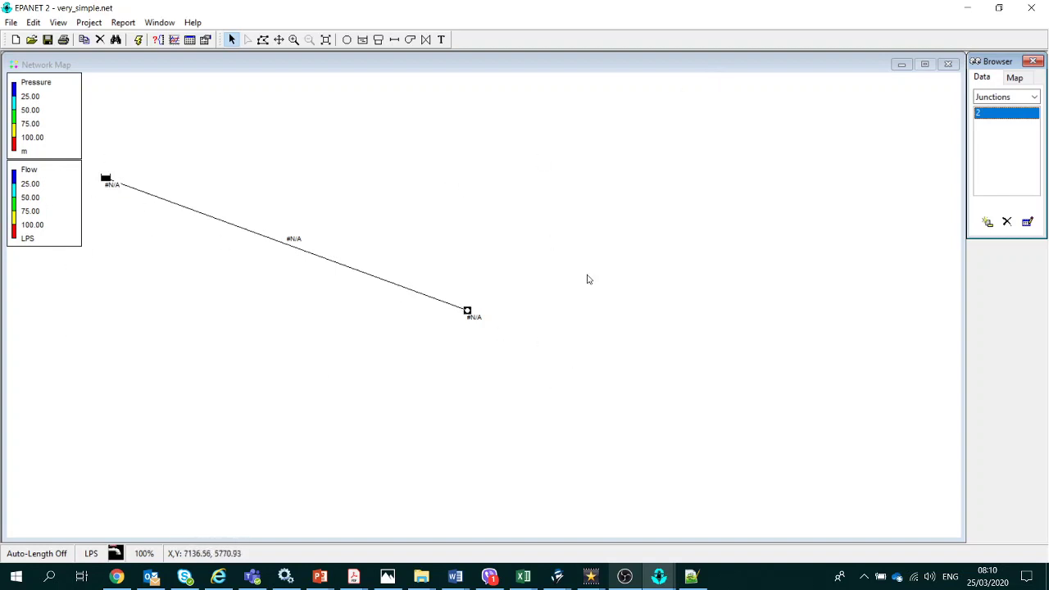
- Enlarge the text of the node and link value labels in the network map's options
right_click(526, 396)
click(553, 419)
click(463, 381)
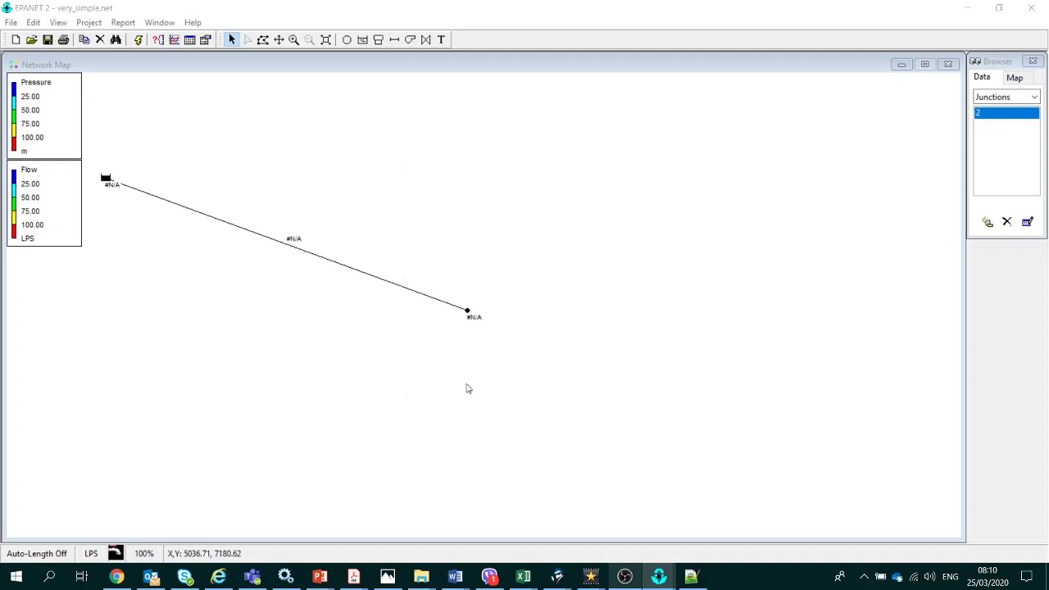
- Run the hydraulic analysis and check the properties and computed results of junction 2
click(138, 40)
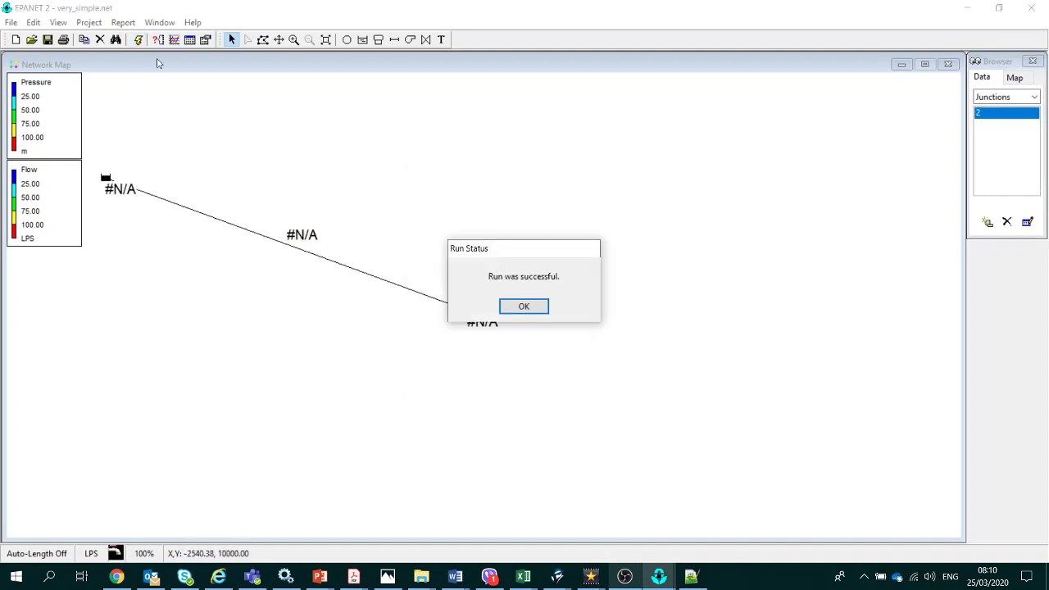
click(523, 306)
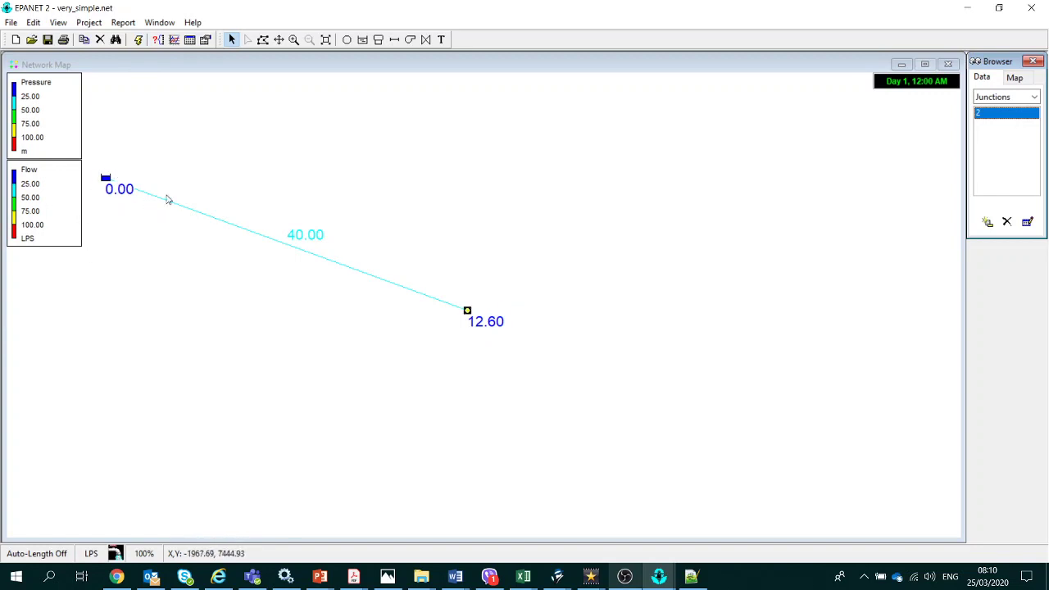
double_click(467, 312)
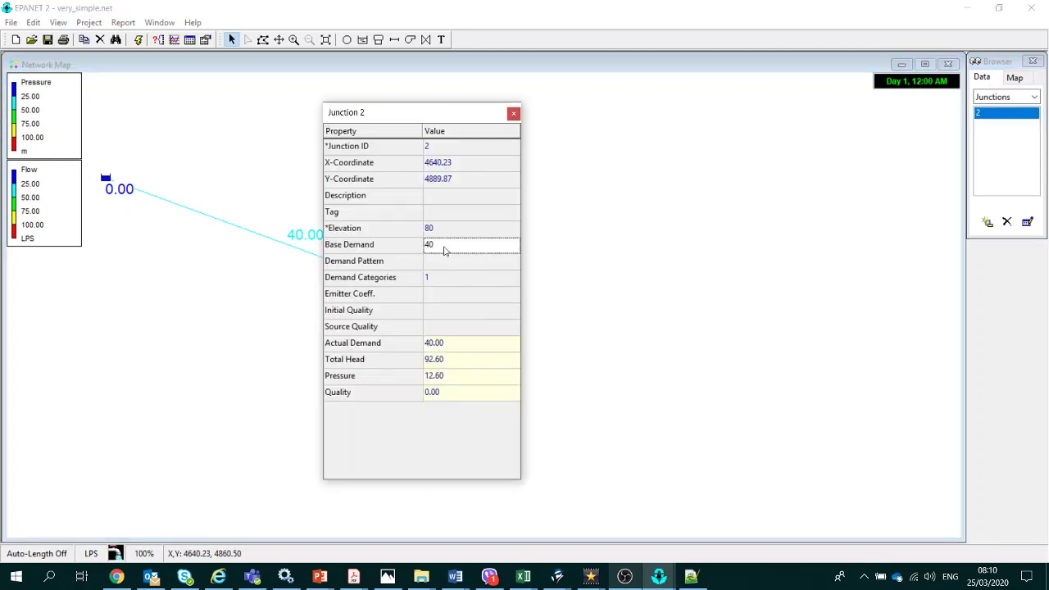
click(512, 113)
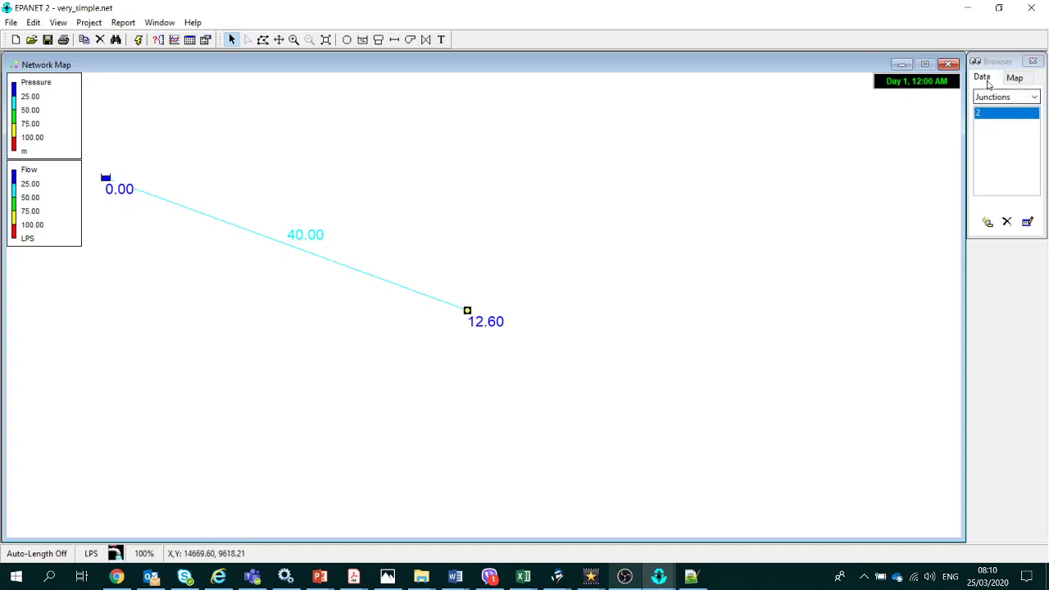
- Create a new time pattern with the ID PAT1 and the description "Assumed consumer demand pattern"
click(1033, 96)
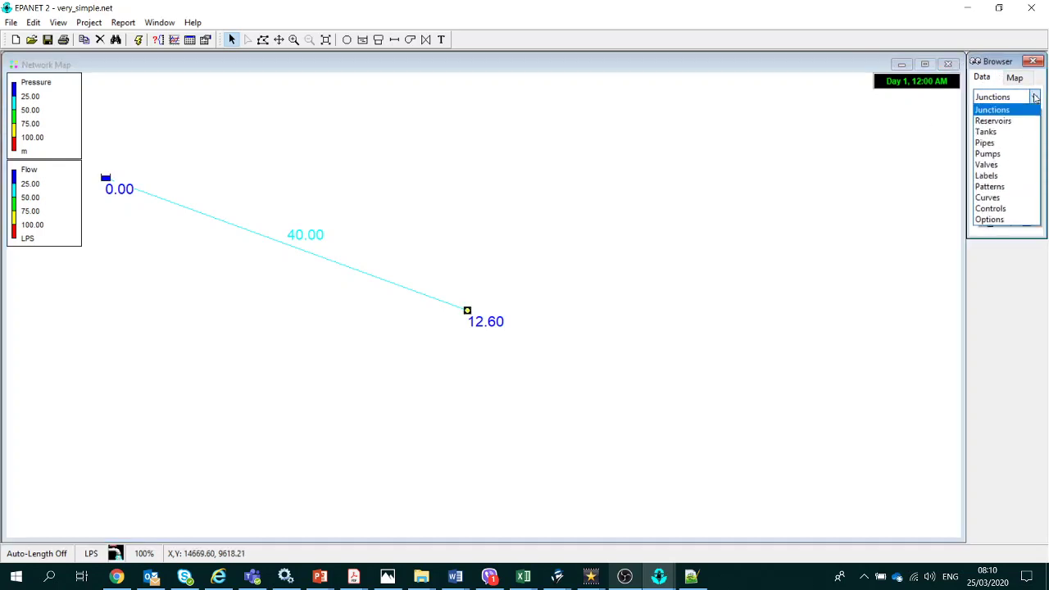
click(1003, 187)
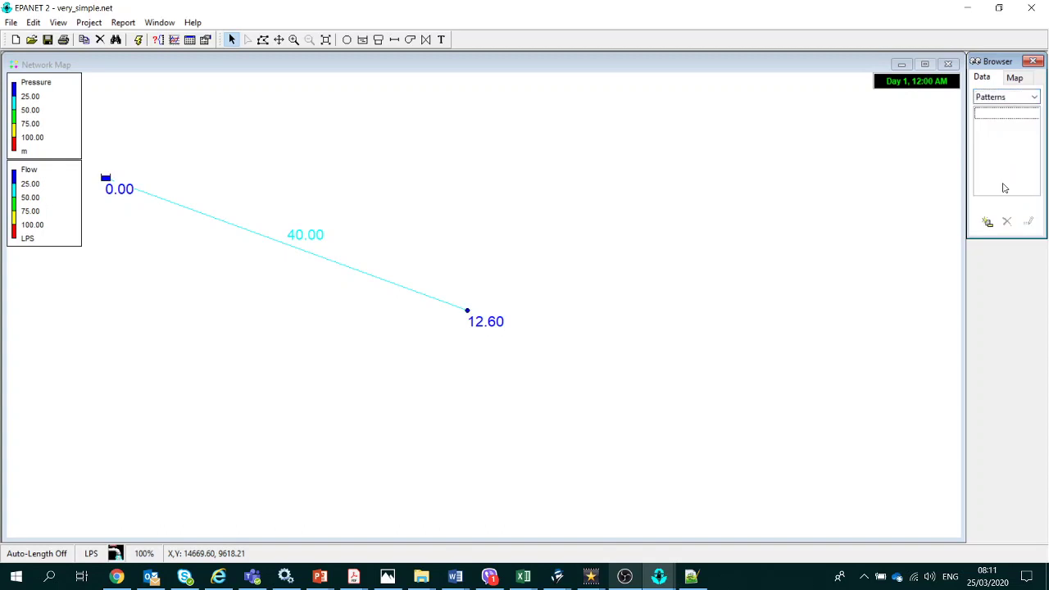
click(989, 228)
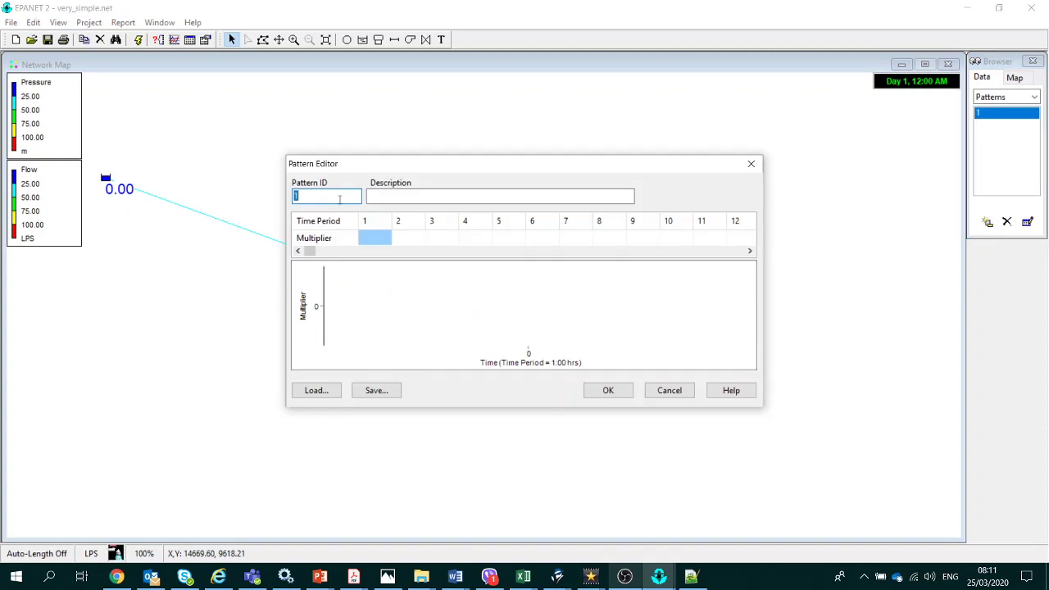
text(PAT1)
click(373, 195)
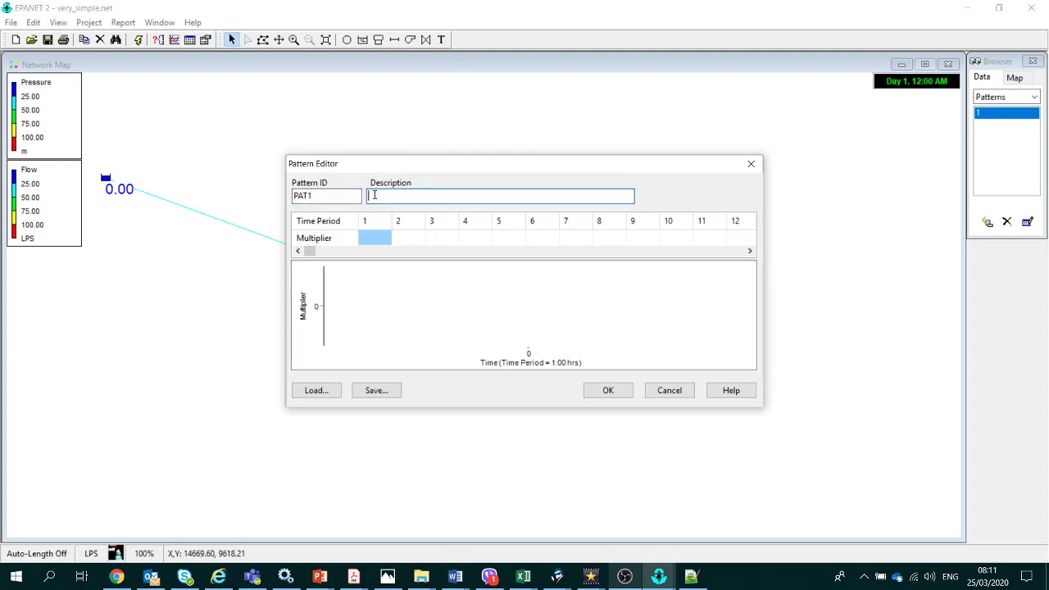
text(Assumed consumer demand p)
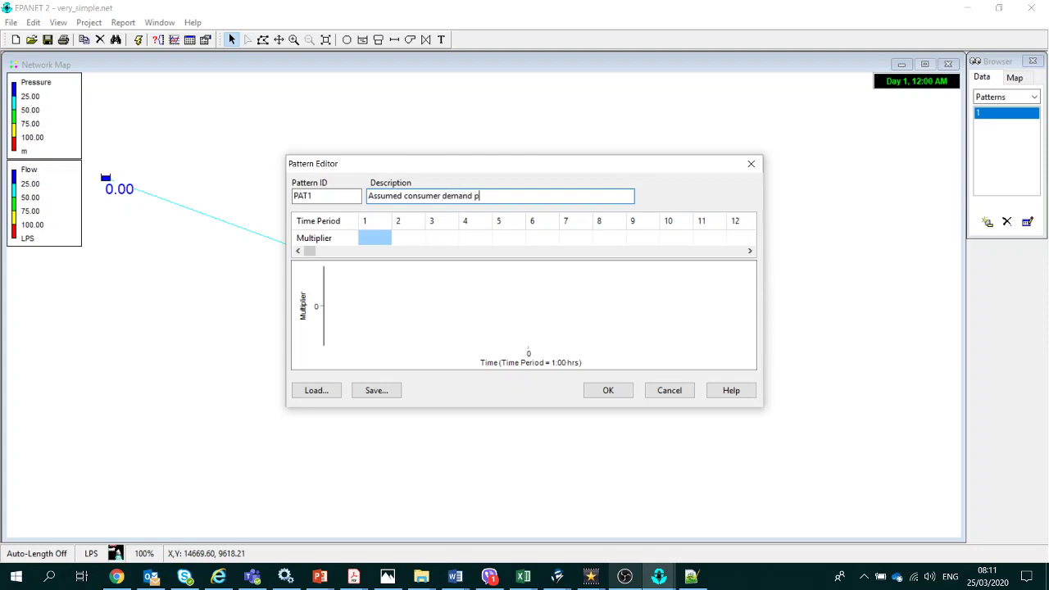
text(attern)
- Enter multipliers of .1 and .3 for the first two time periods of the pattern
click(716, 253)
click(716, 252)
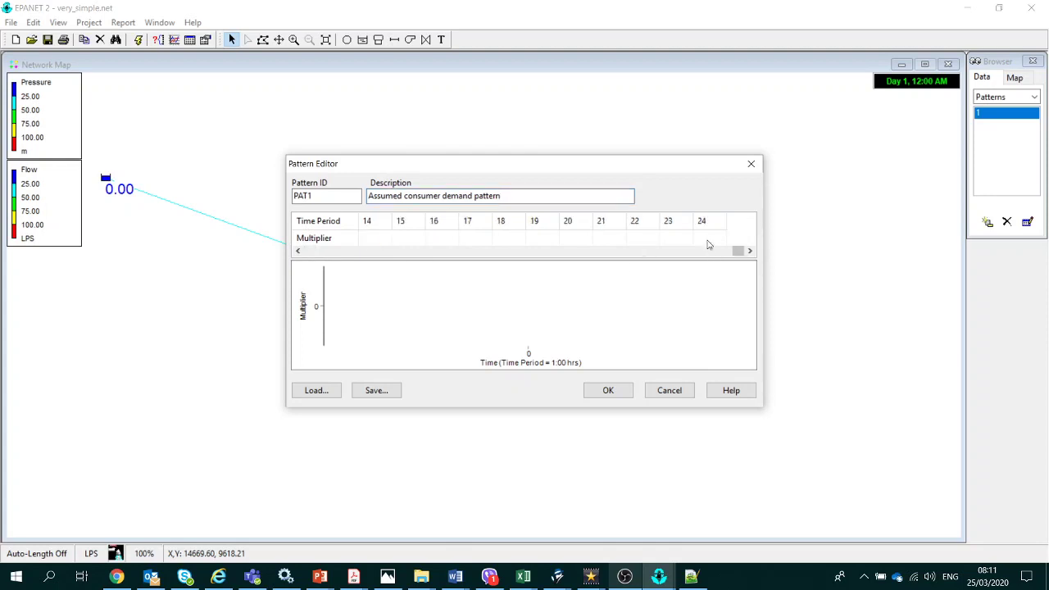
drag(737, 253, 288, 260)
click(378, 238)
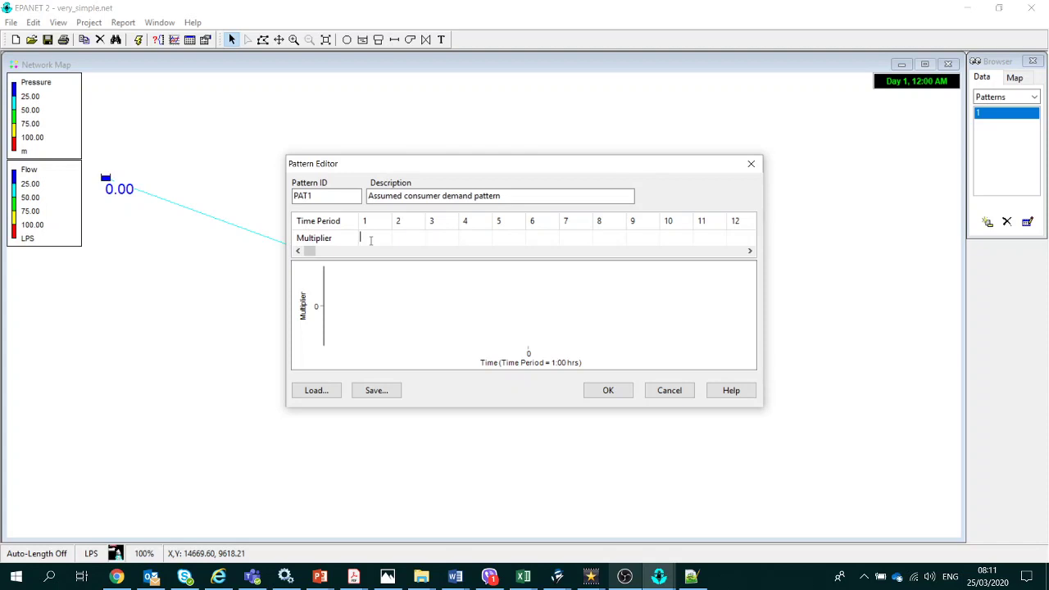
text(.1)
key(Tab)
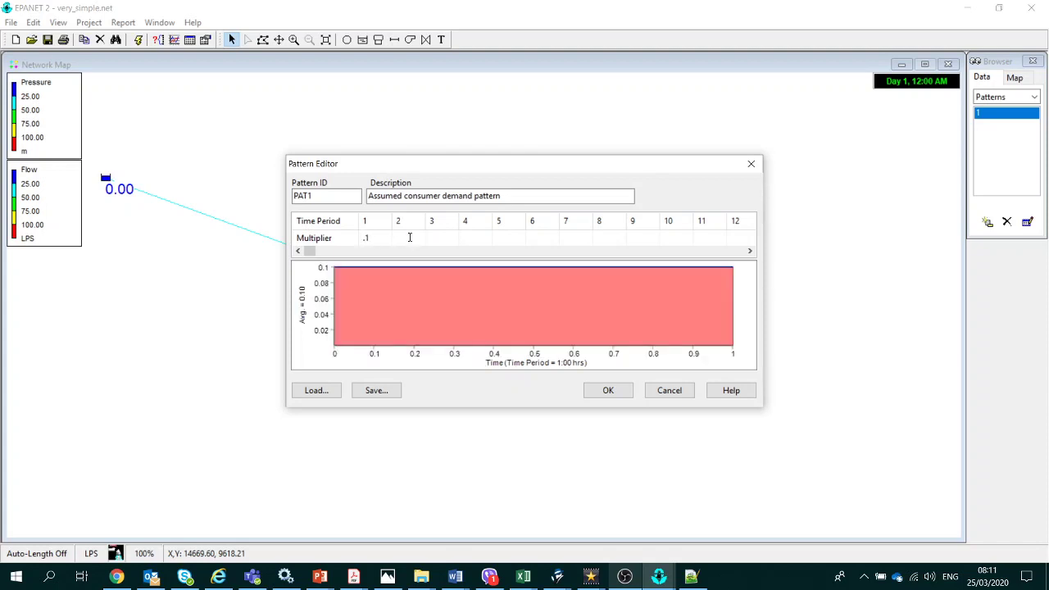
text(.3)
key(Return)
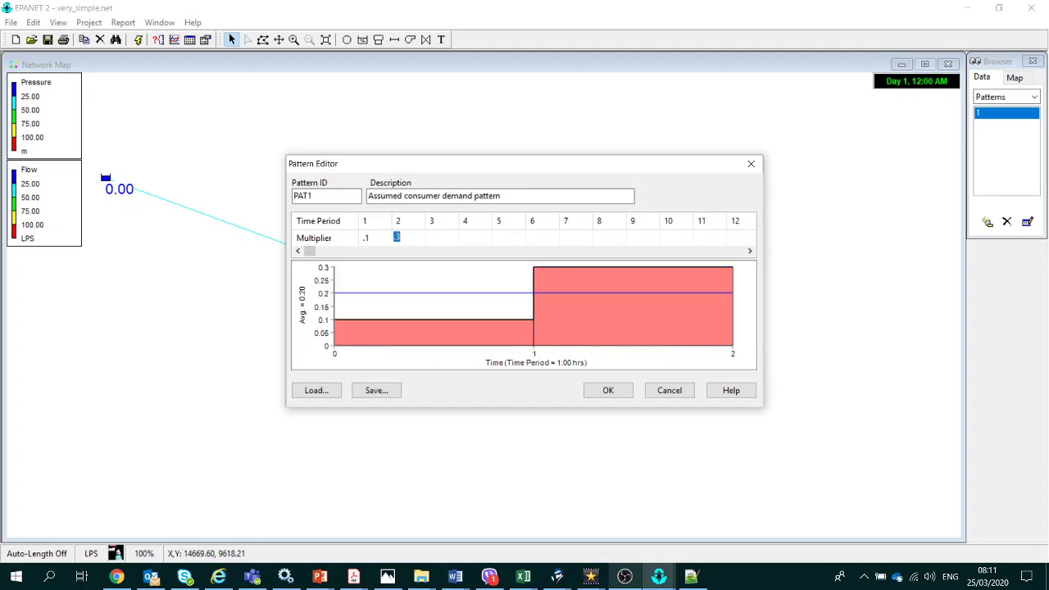
click(445, 237)
- Load the multipliers from demand.pat into the pattern and replace all references to Pattern 1 with PAT1
click(316, 391)
click(396, 174)
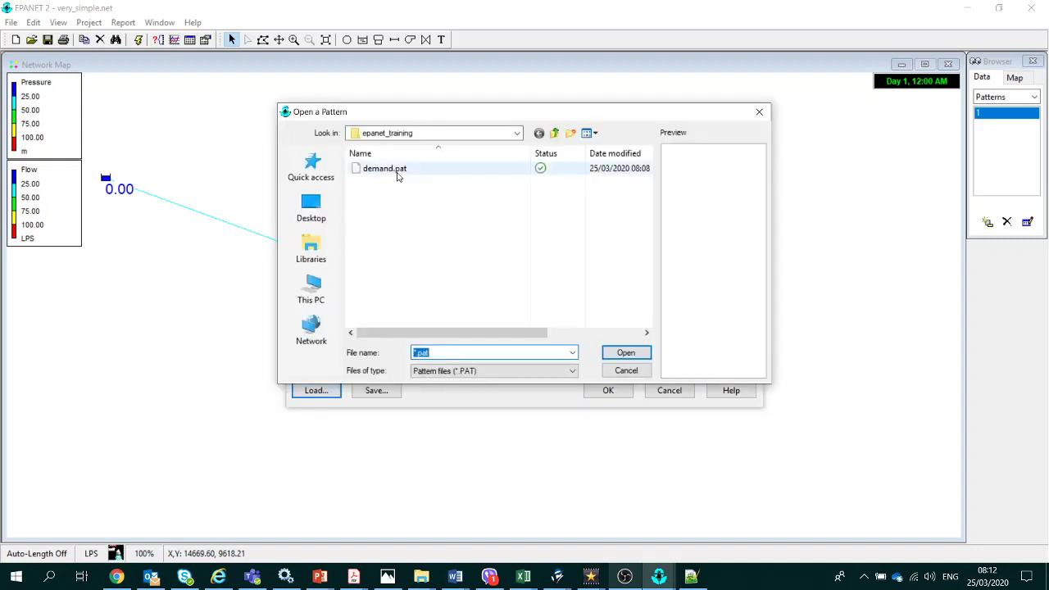
click(620, 354)
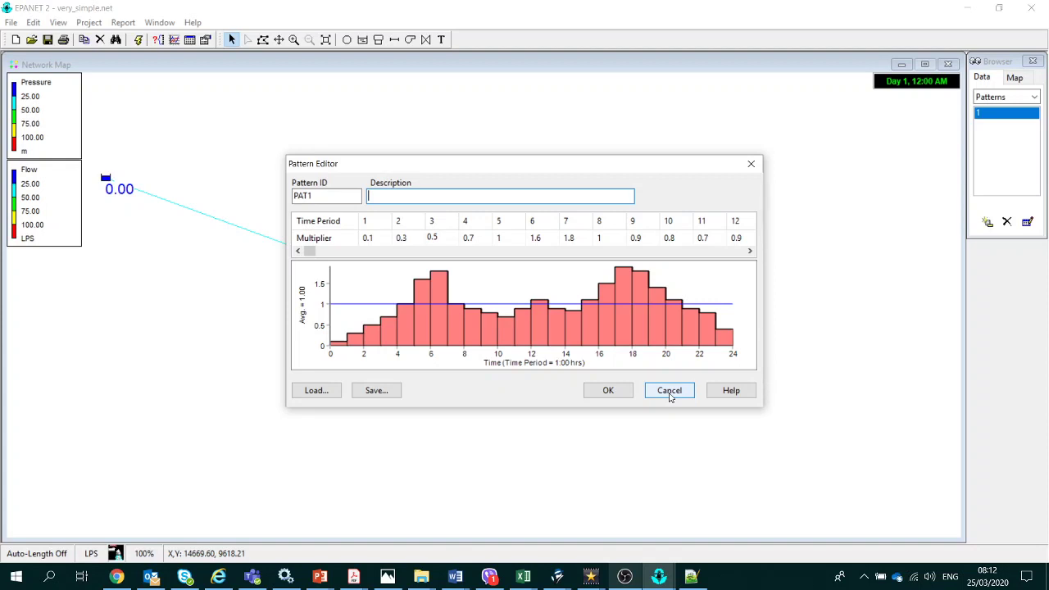
click(621, 392)
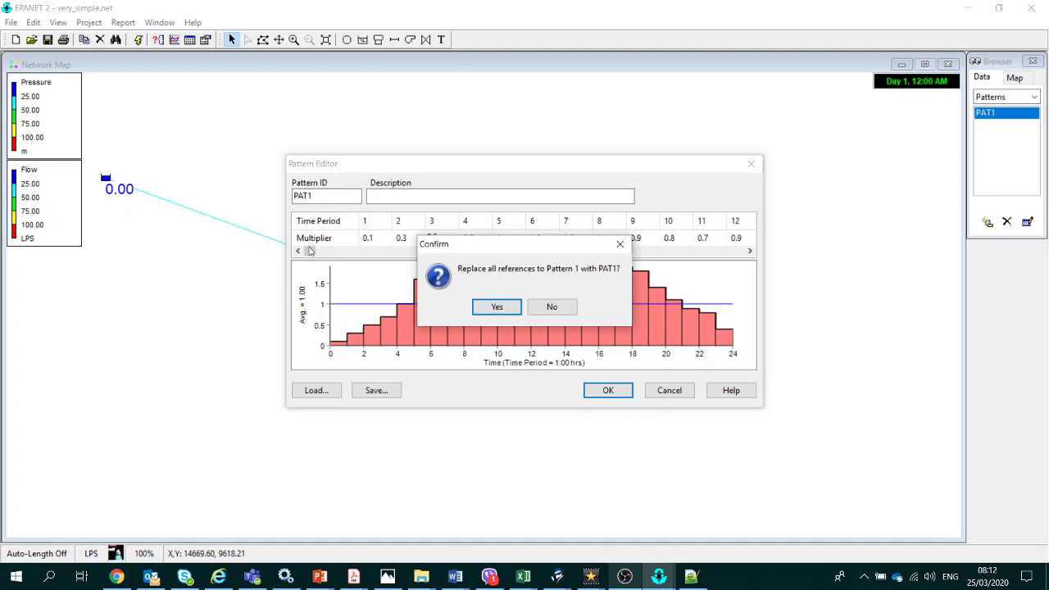
click(507, 310)
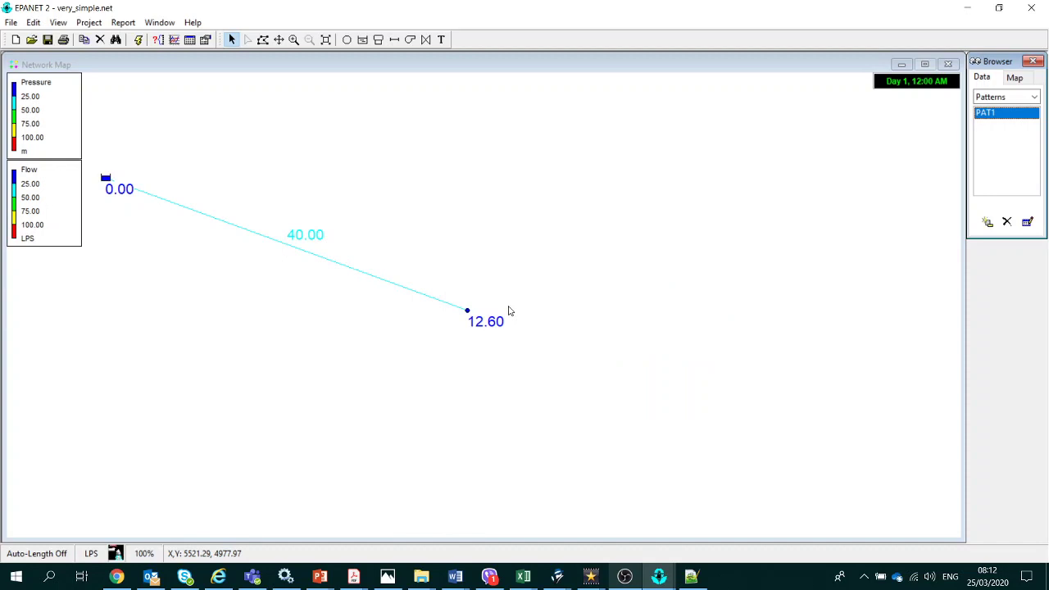
- Check which default pattern is assigned in the project's hydraulics analysis options
click(79, 24)
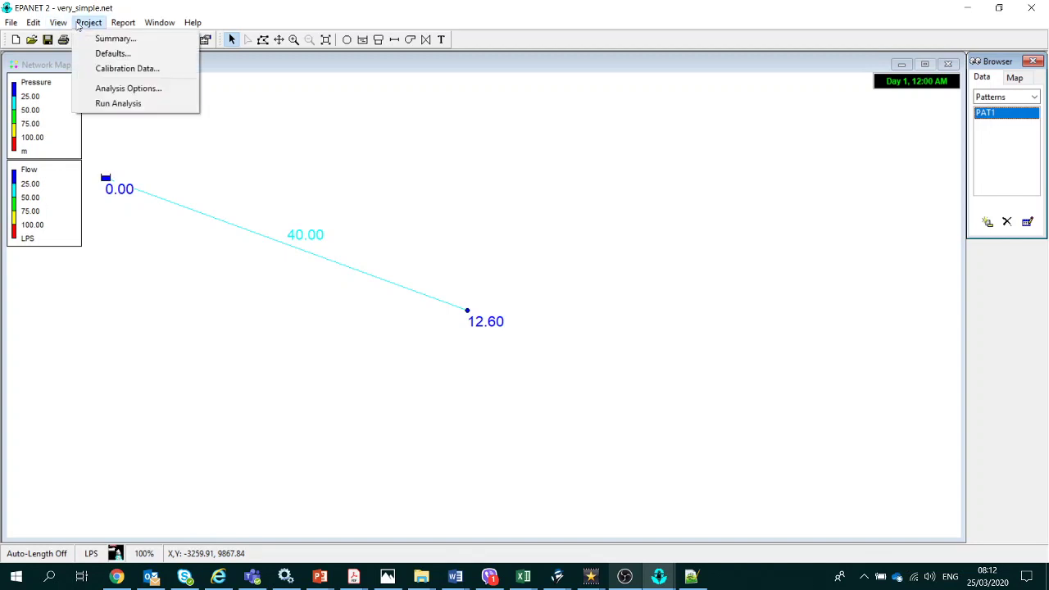
click(117, 88)
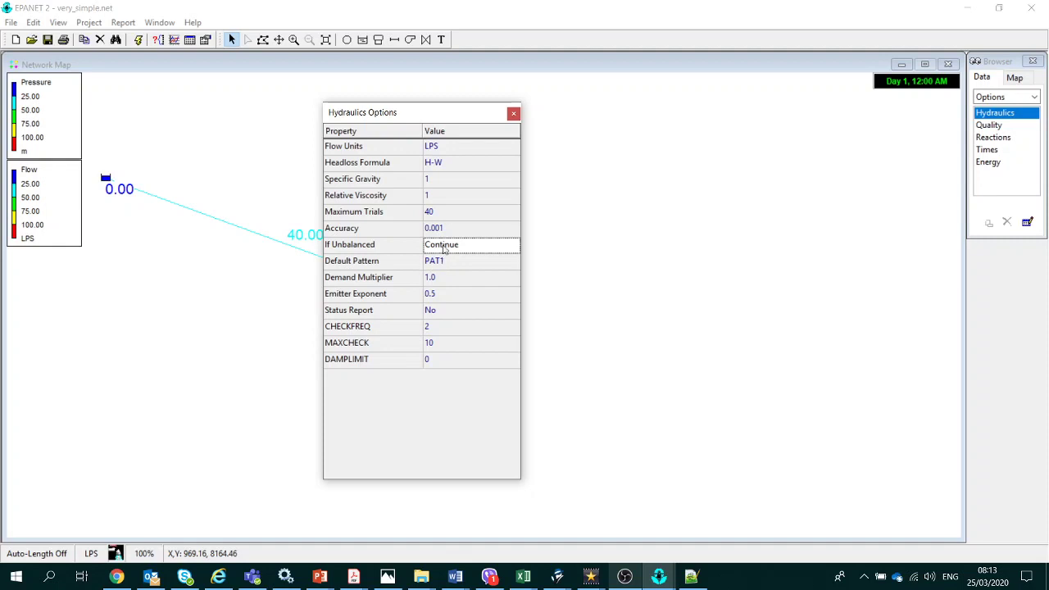
click(513, 114)
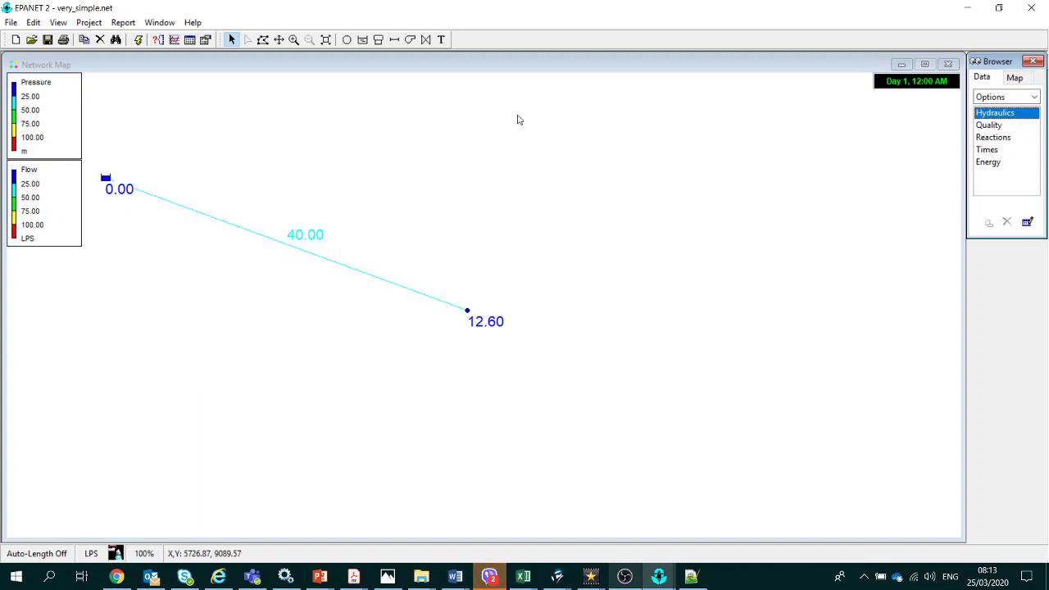
click(87, 25)
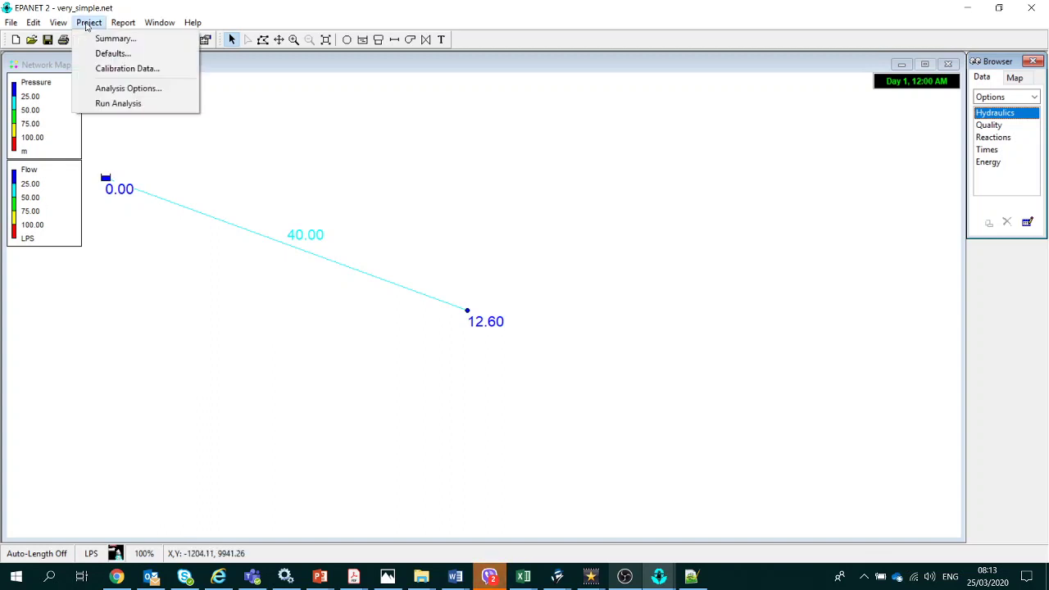
click(123, 89)
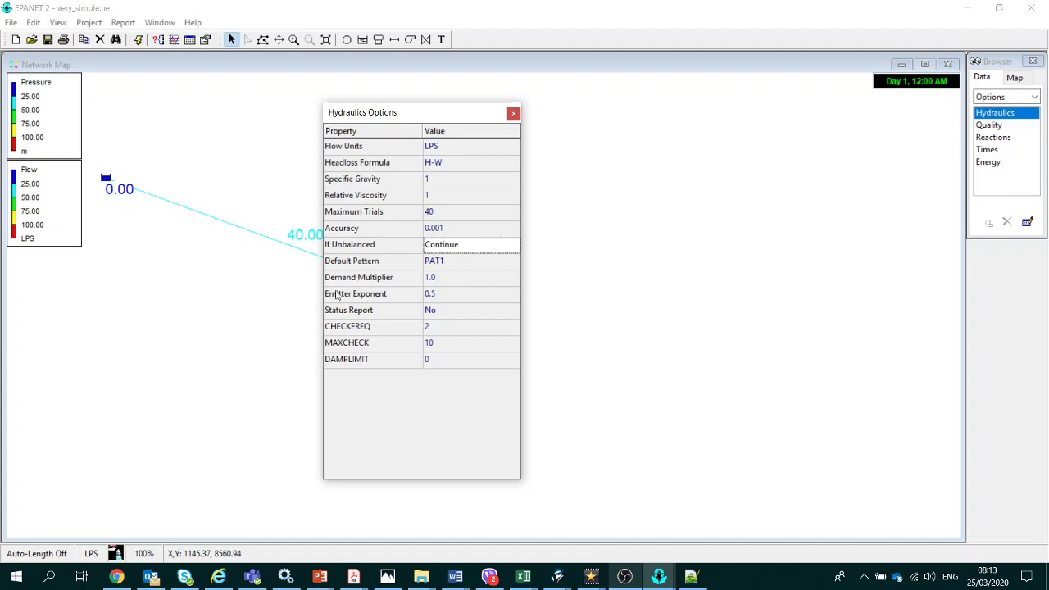
click(513, 113)
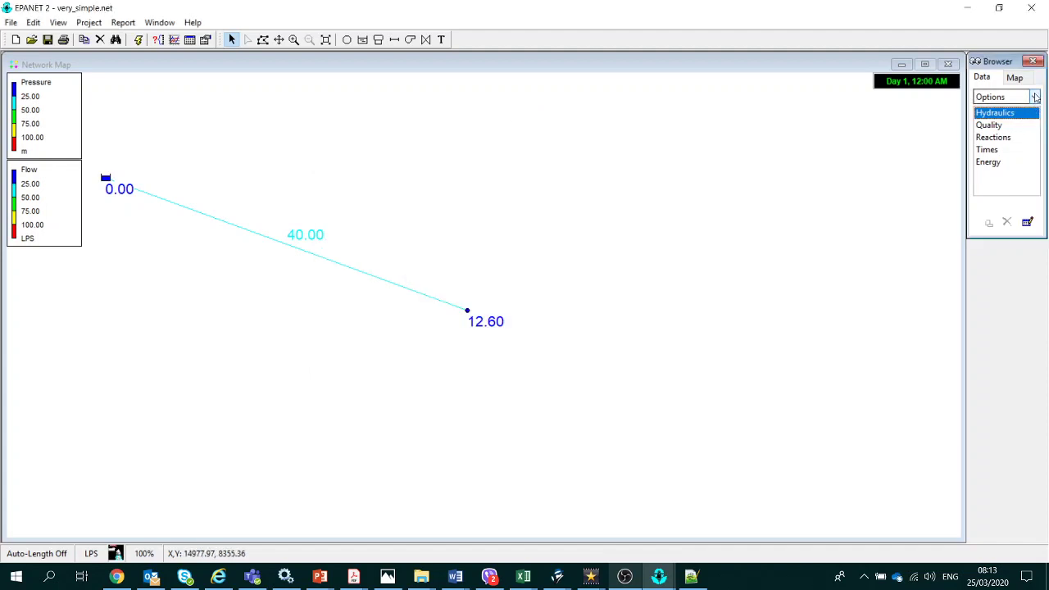
- Set the total duration of the simulation to 24 hours in the times options
double_click(988, 150)
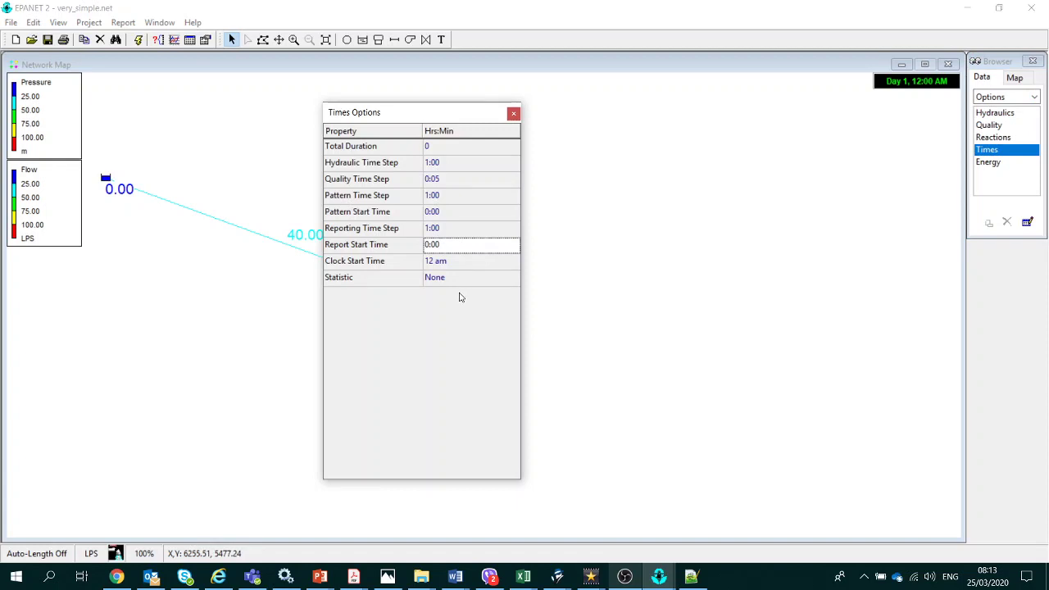
click(453, 146)
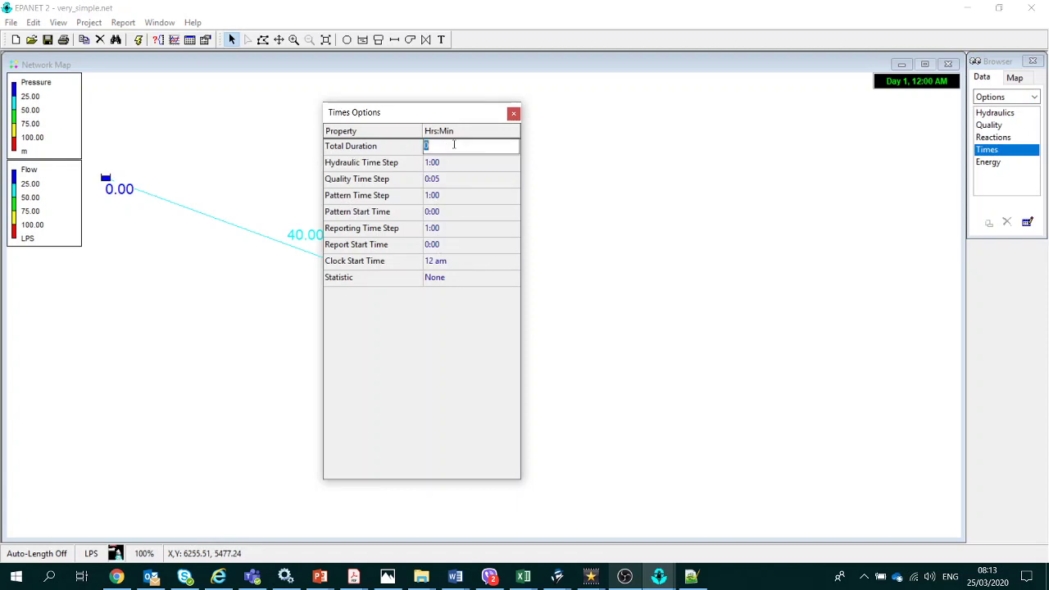
text(24)
click(472, 163)
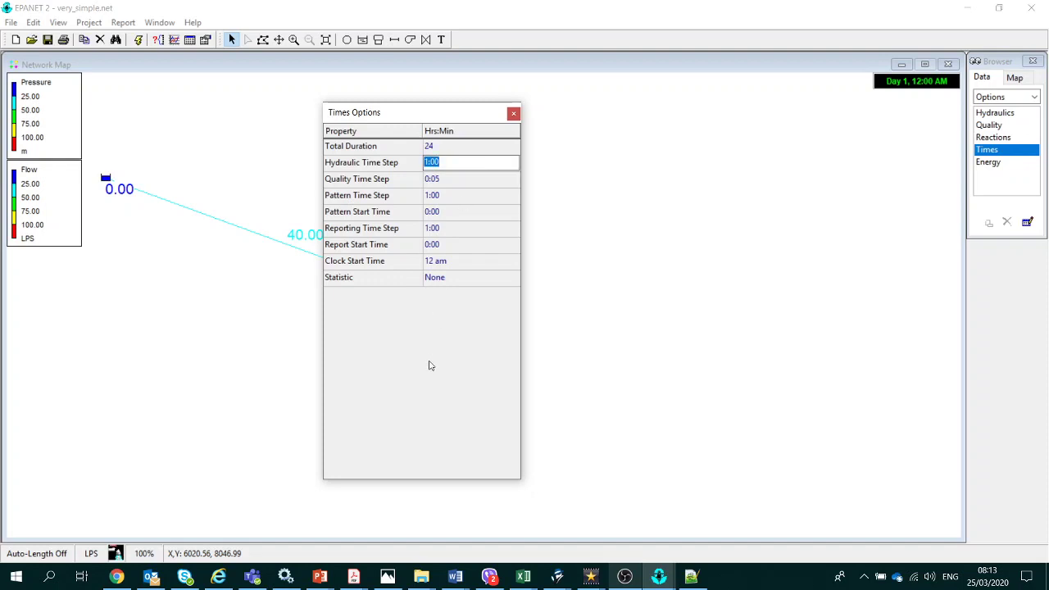
click(514, 114)
- Run the extended-period analysis, review the status report and close it
click(139, 41)
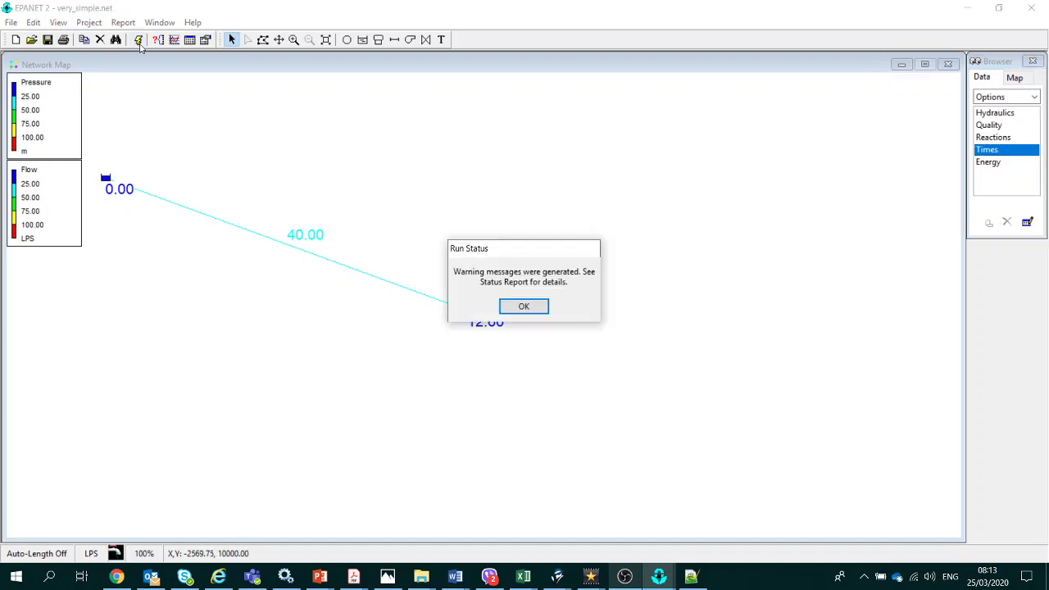
click(524, 306)
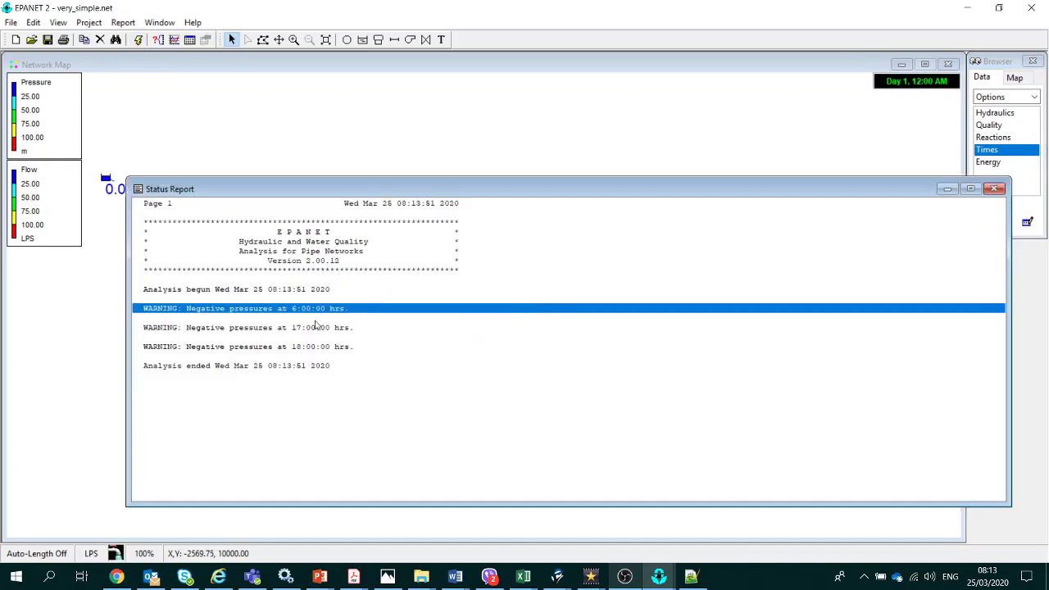
click(995, 190)
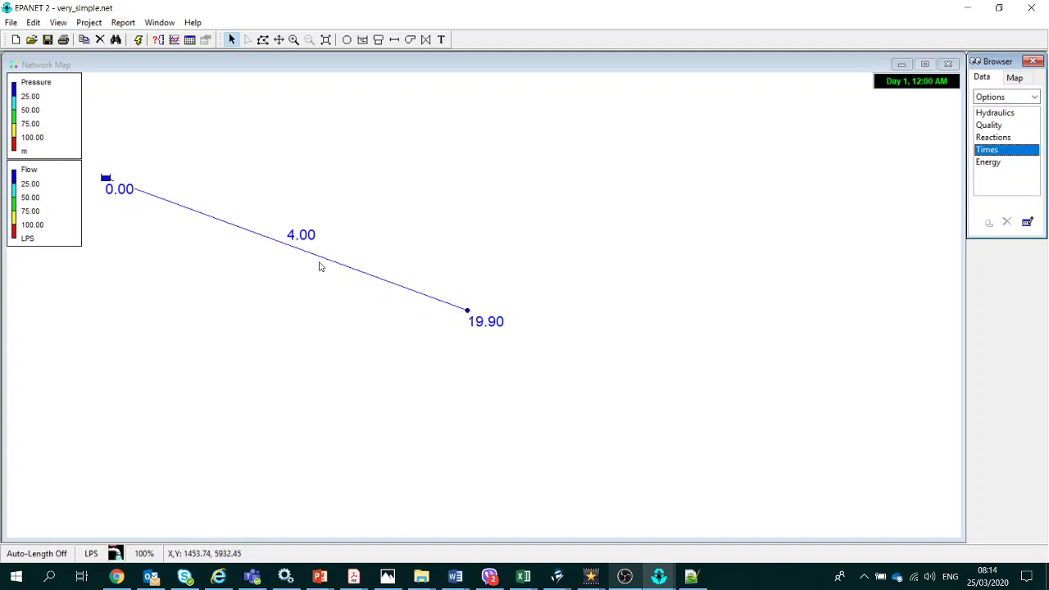
- Show the pressure and flow results on the network map for 6:00 Hrs
mouse_move(318, 260)
click(1006, 81)
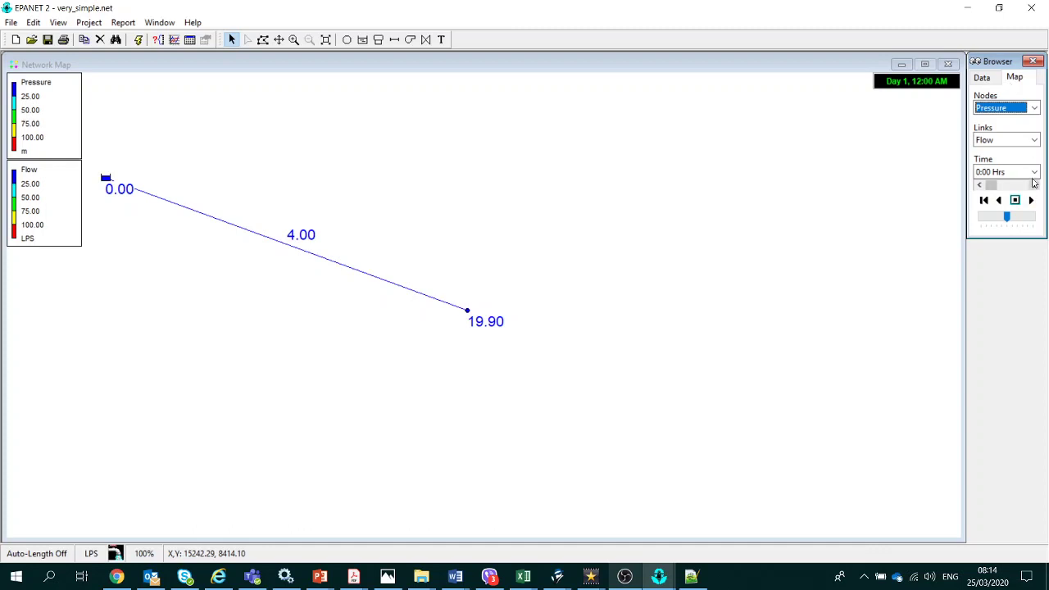
click(1034, 172)
click(1006, 251)
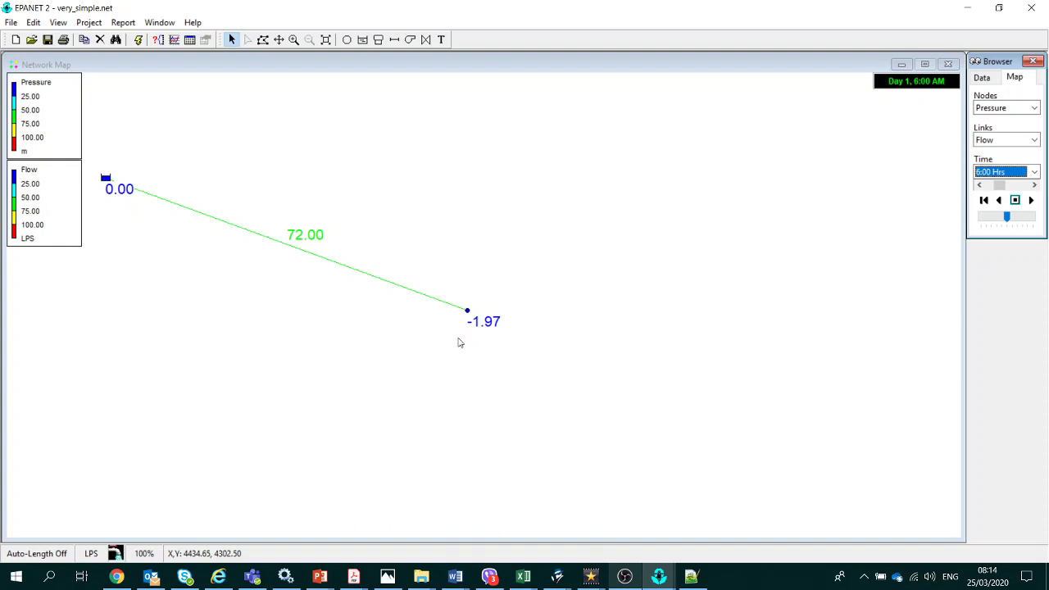
- Set the diameter of the pipe between the reservoir and the junction to 300 and close its properties
double_click(320, 260)
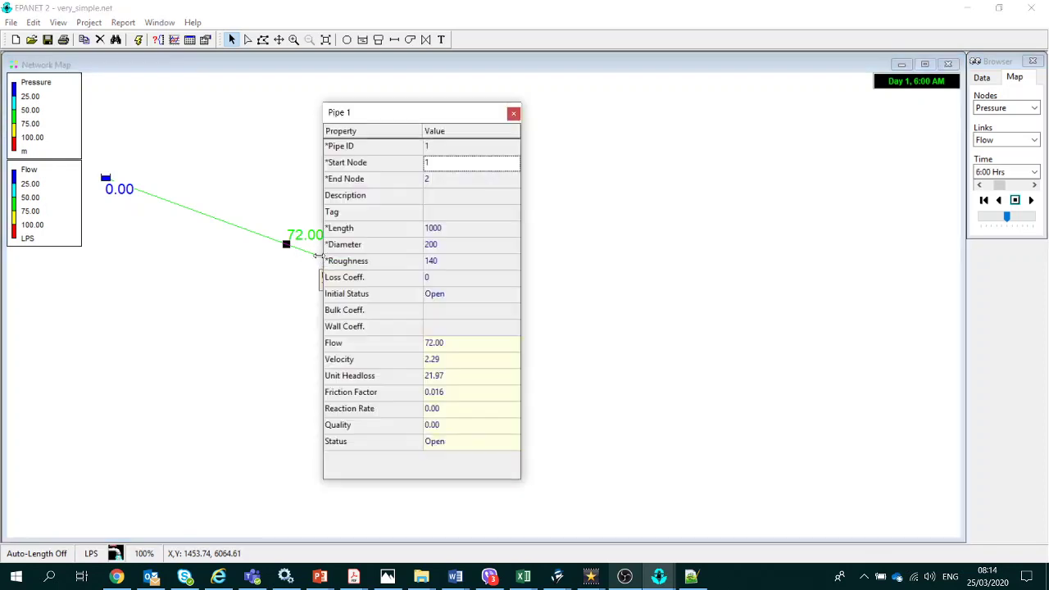
click(447, 244)
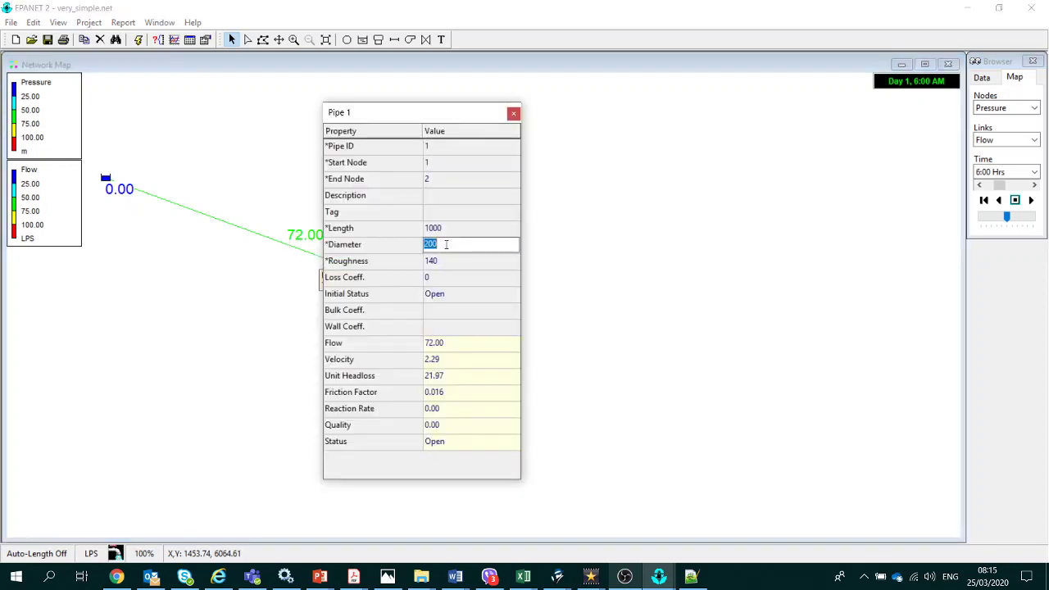
text(300)
click(514, 112)
- Rerun the analysis with the resized pipe and show the pressure and flow results on the map for 6:00 Hrs
click(138, 40)
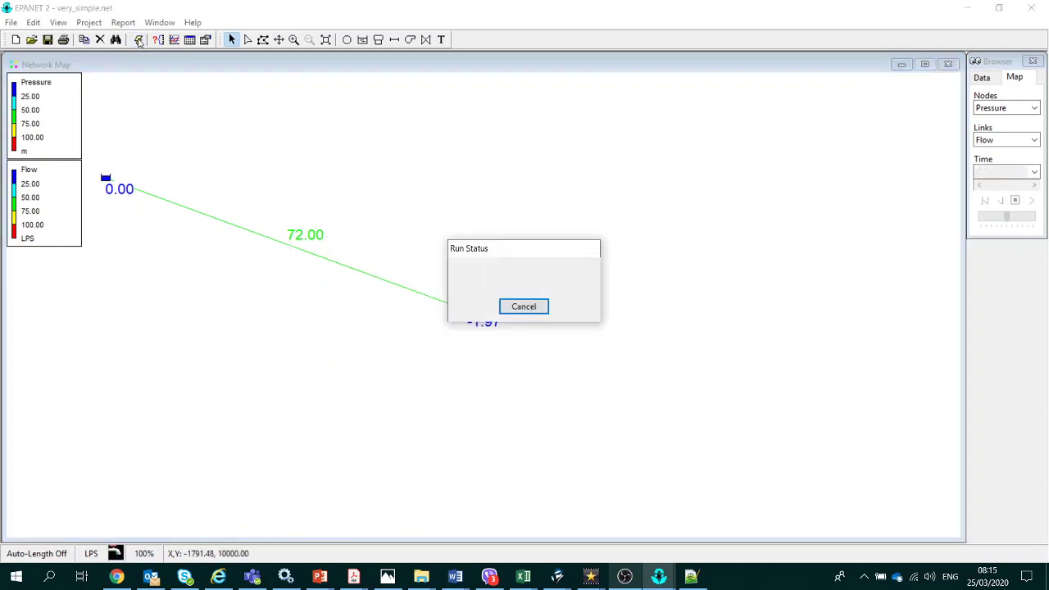
click(530, 304)
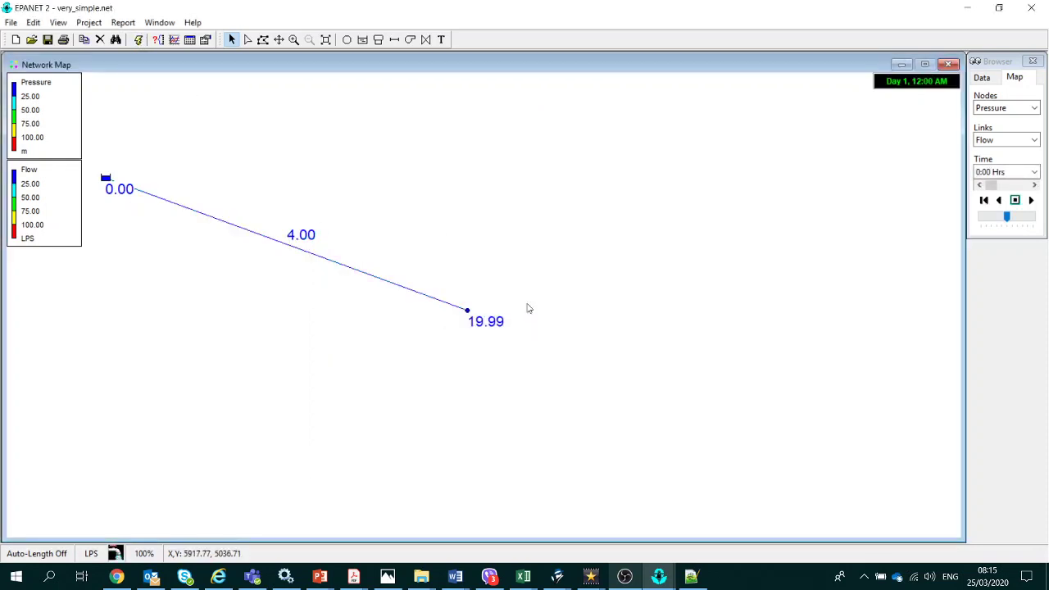
click(1034, 172)
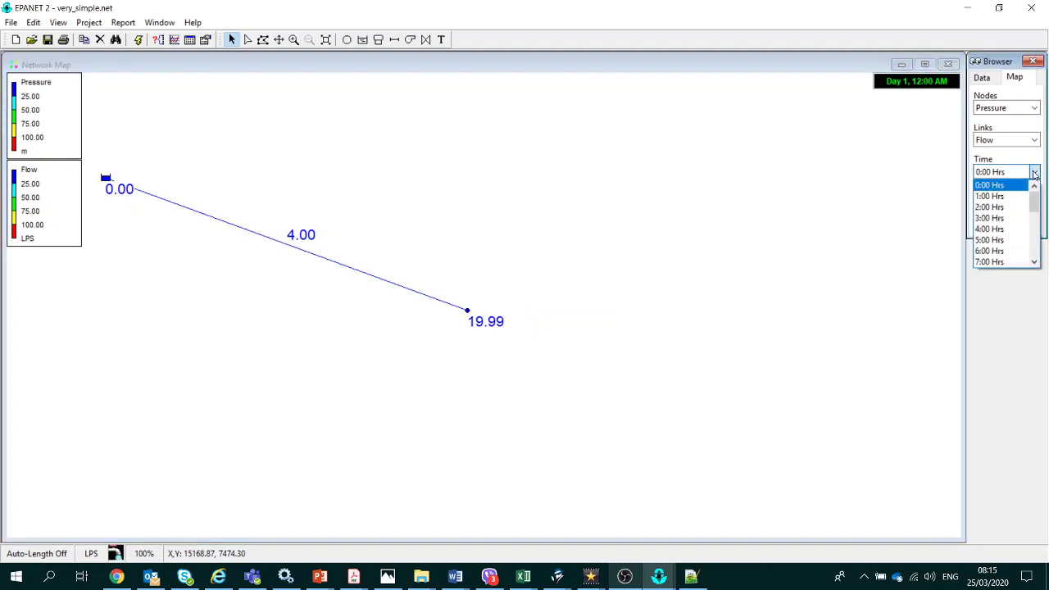
click(989, 250)
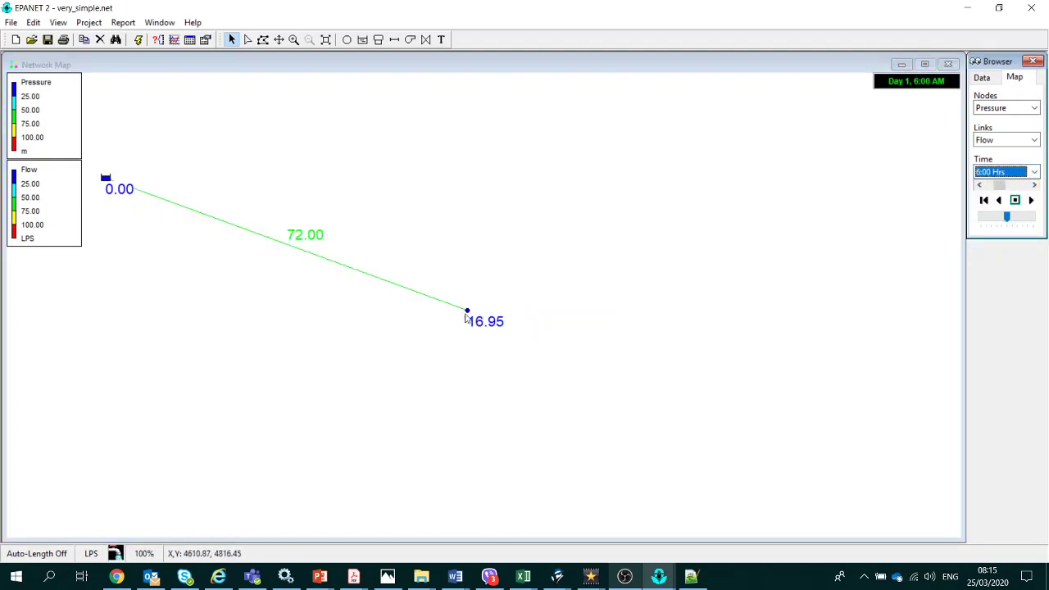
- Plot a time series graph of pressure for junction 2, review it over the simulation period and close it
click(467, 315)
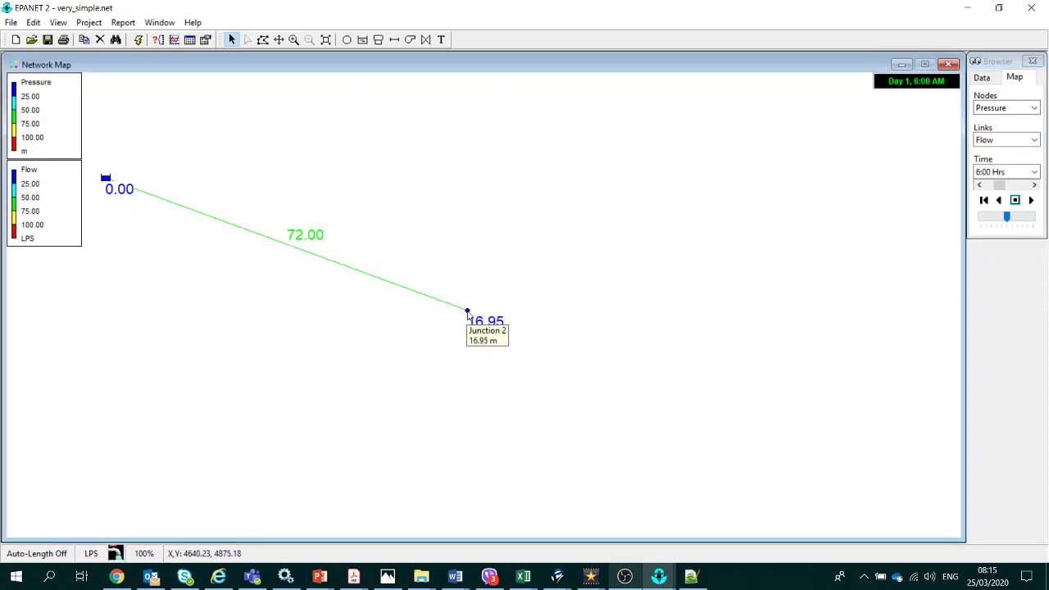
click(171, 44)
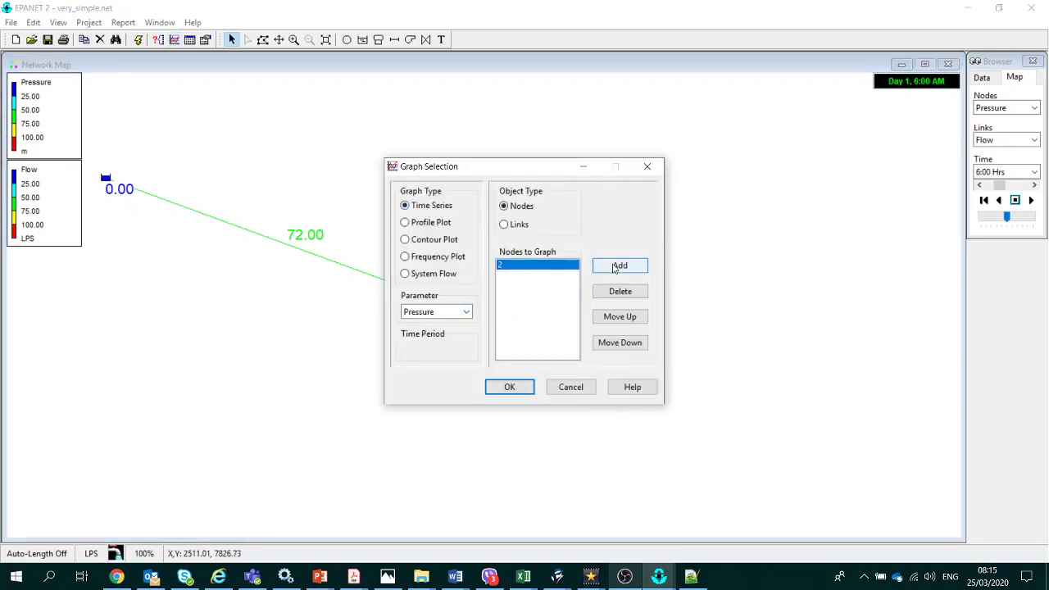
click(506, 387)
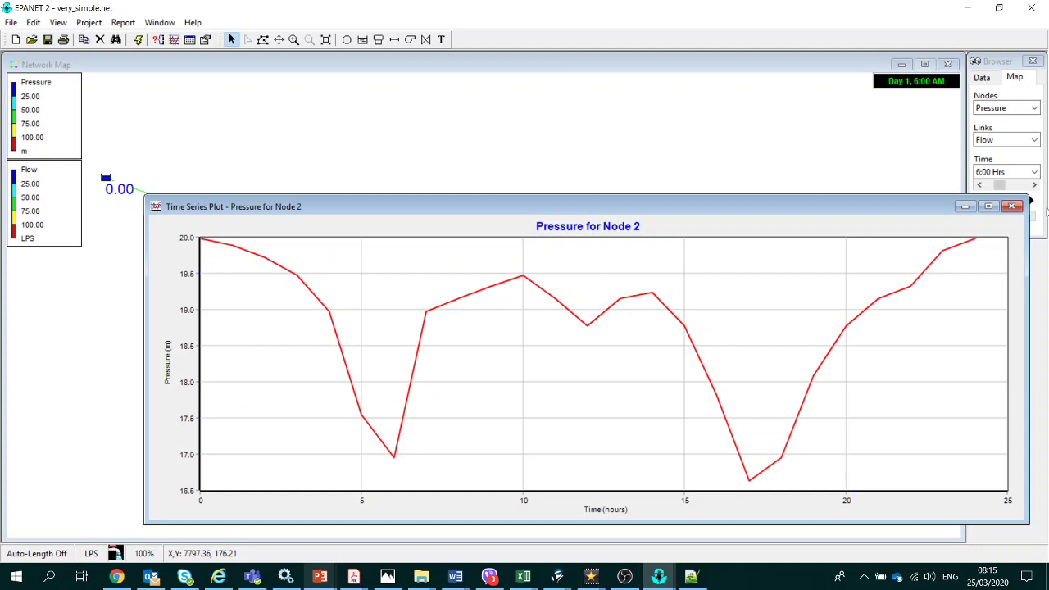
click(1012, 206)
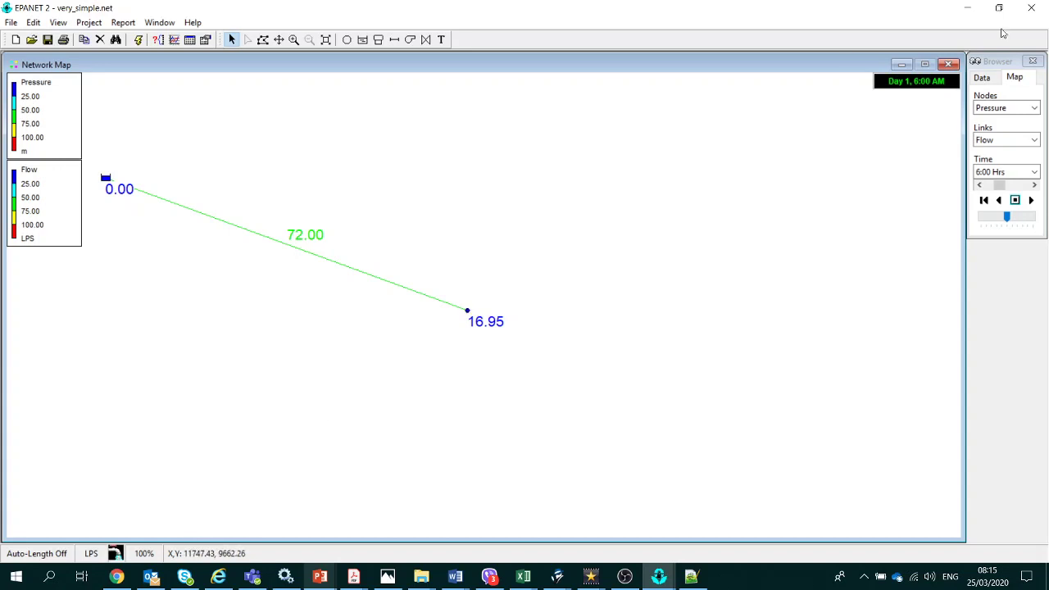
click(624, 575)
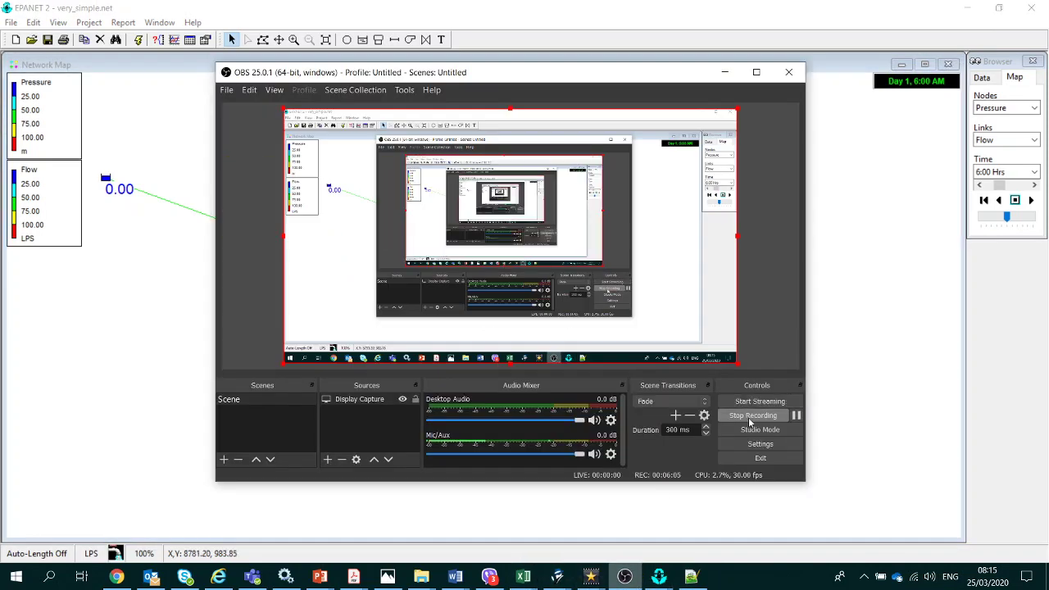